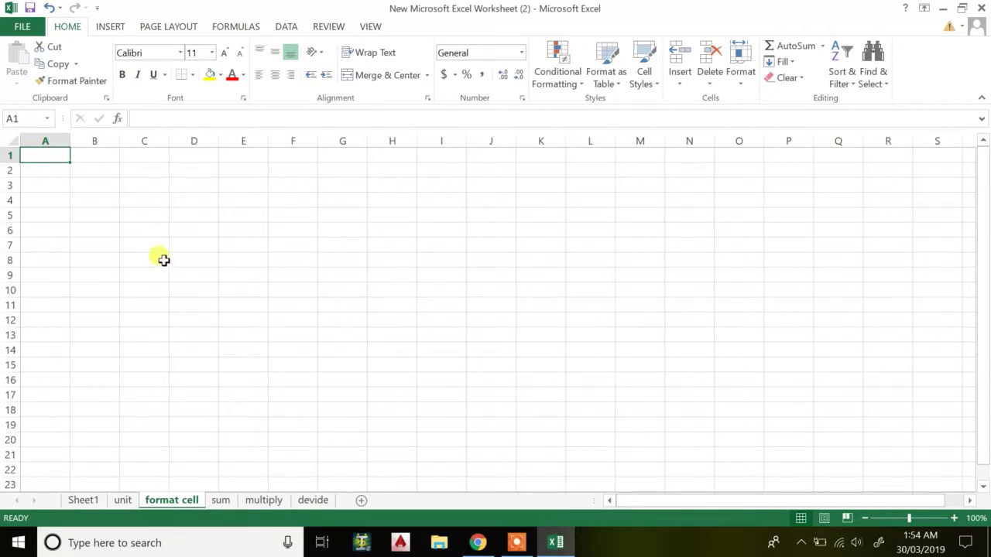
# Step: Enter the headers 'inch' in B3 and 'm' in C3, and the value 10 in B4
pyautogui.click(107, 203)
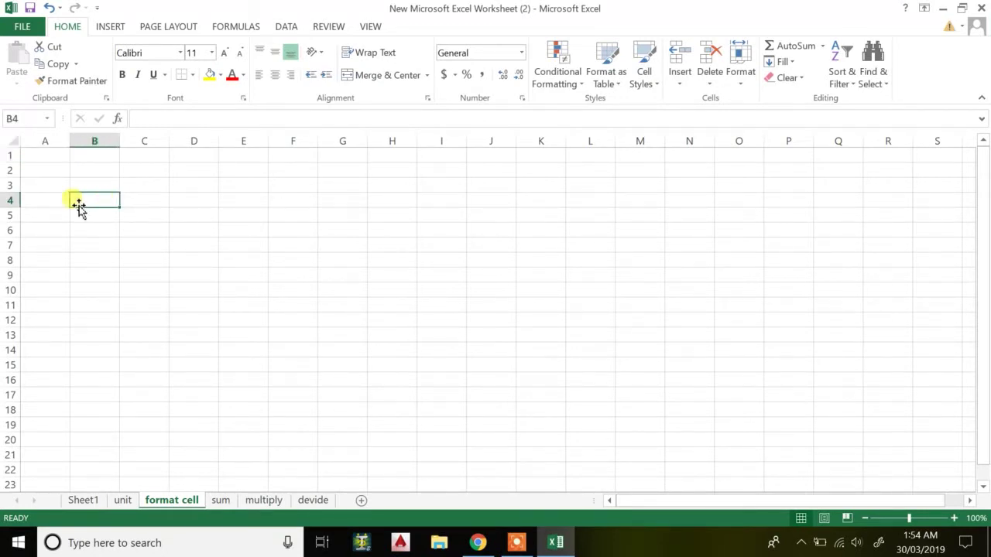
pyautogui.click(81, 186)
pyautogui.write('inch')
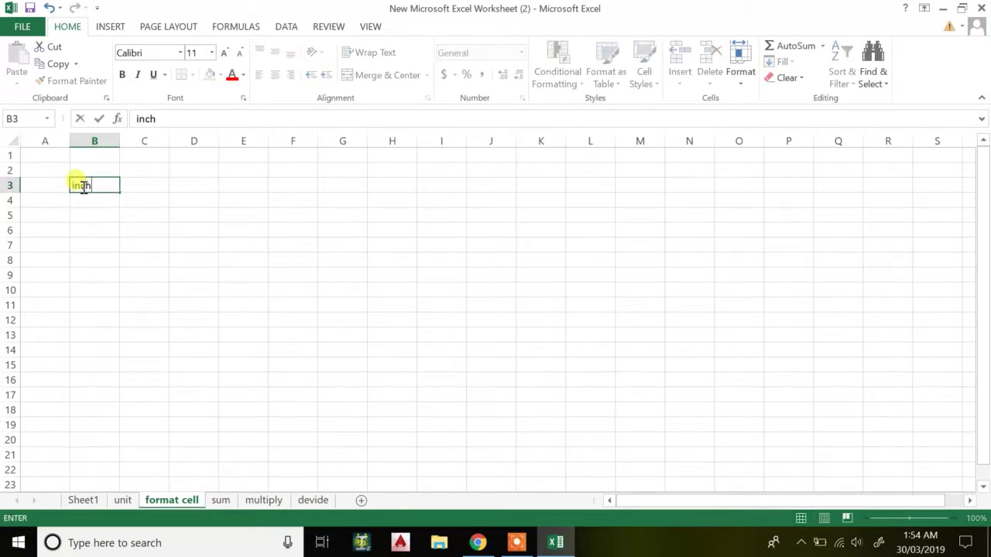
pyautogui.press('Tab')
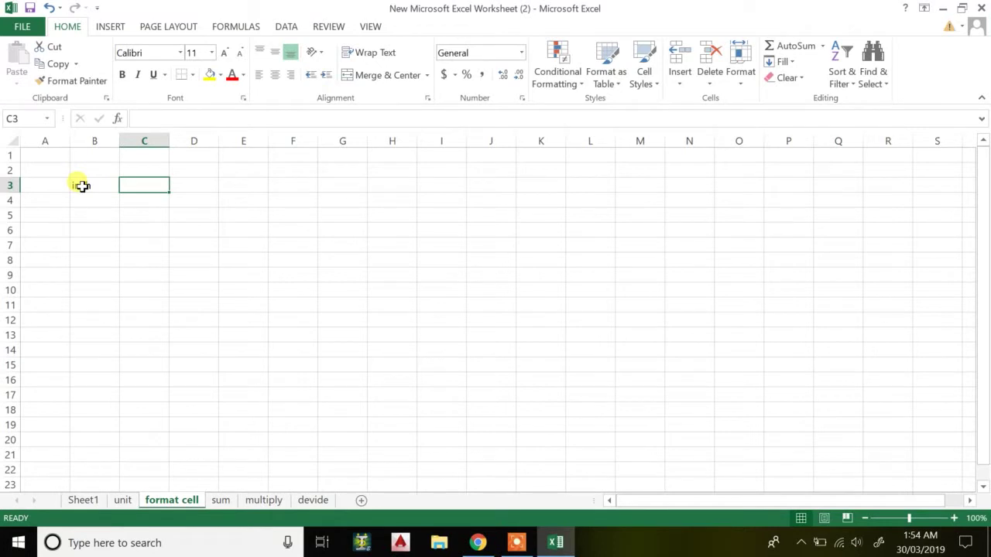
pyautogui.write('m')
pyautogui.press('Return')
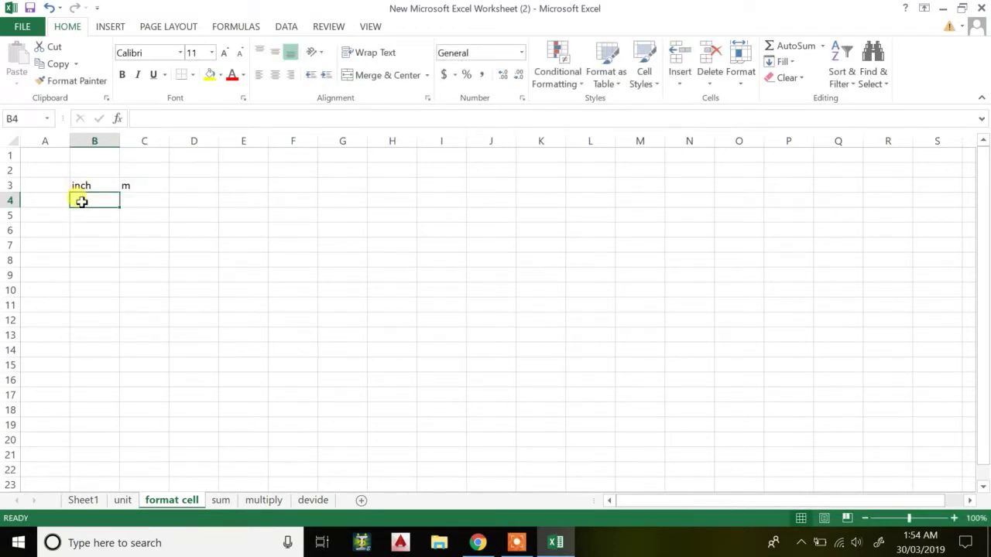
pyautogui.write('10')
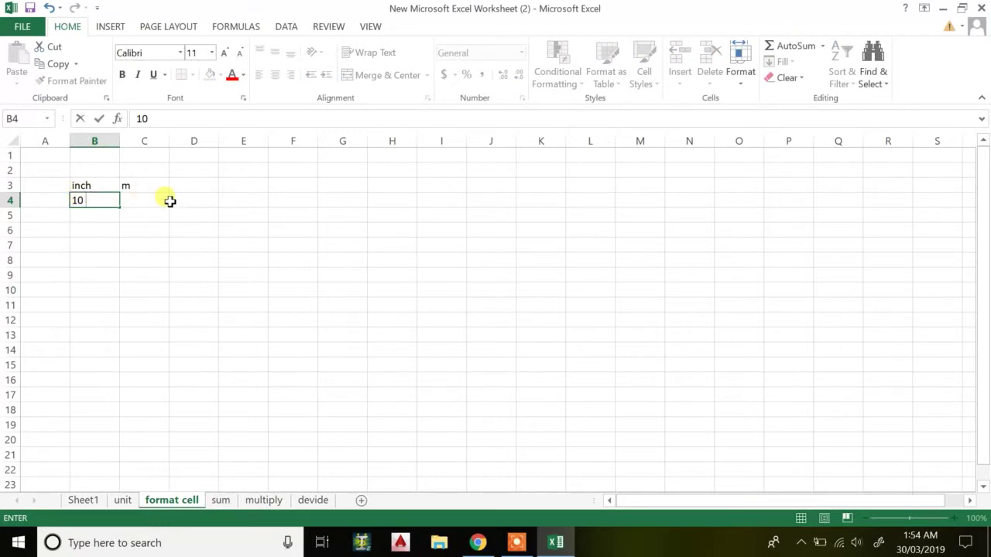
pyautogui.click(137, 200)
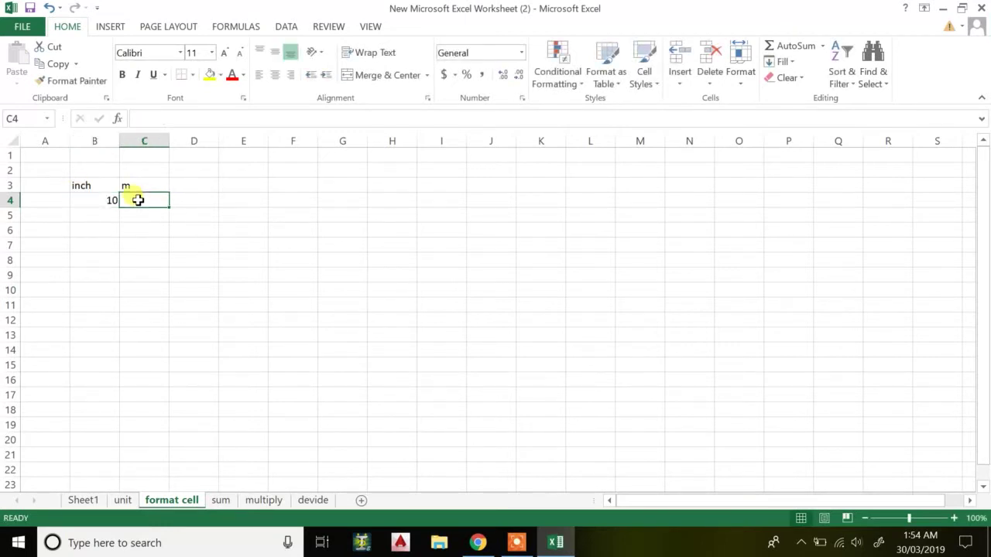
# Step: Enter =CONVERT(B4,"in","m") in C4, which turns 10 inches into 0.254 metres
pyautogui.write('=')
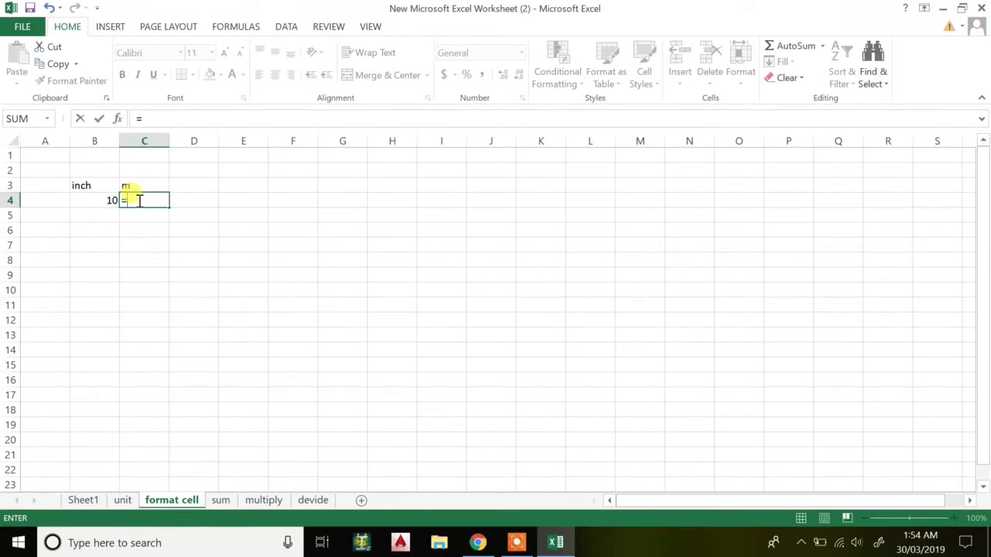
pyautogui.write('co')
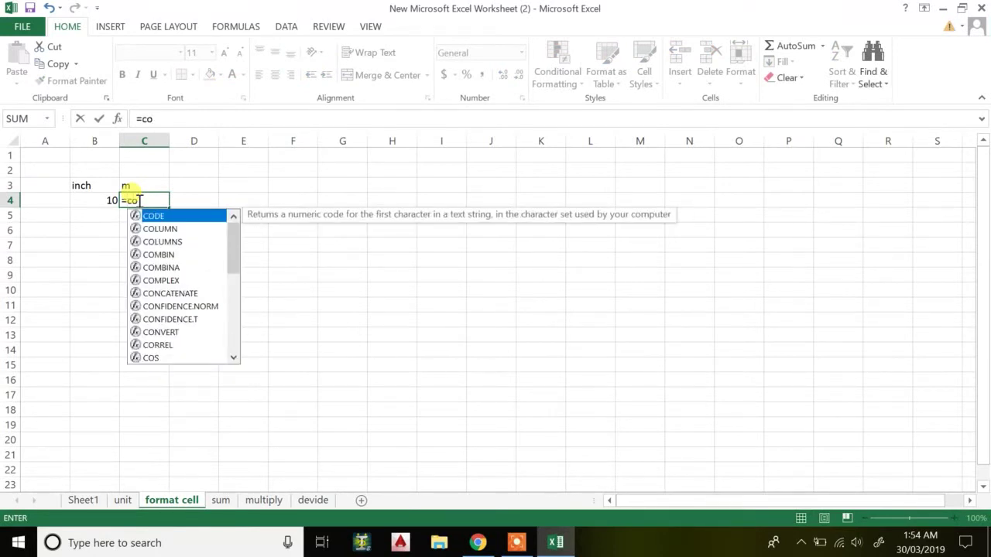
pyautogui.write('n')
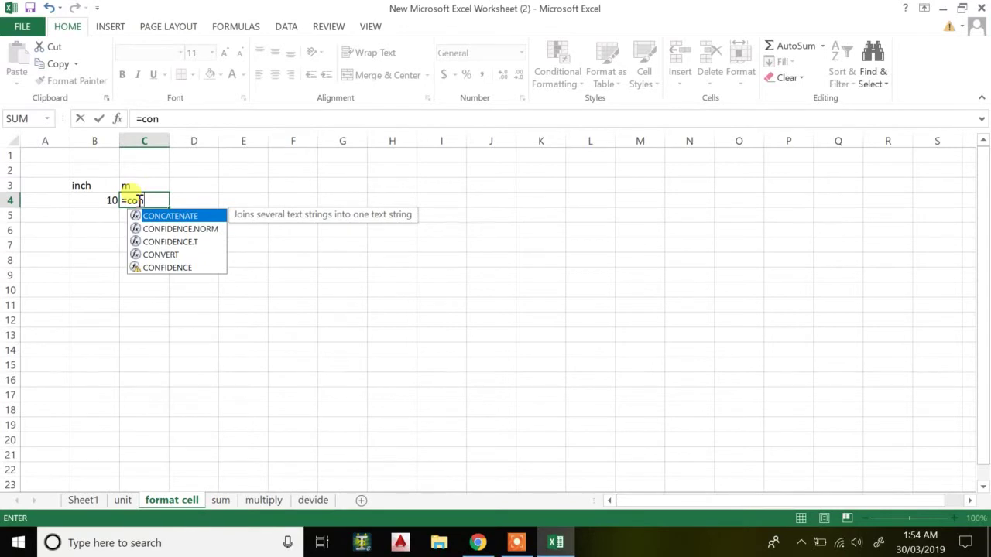
pyautogui.doubleClick(147, 255)
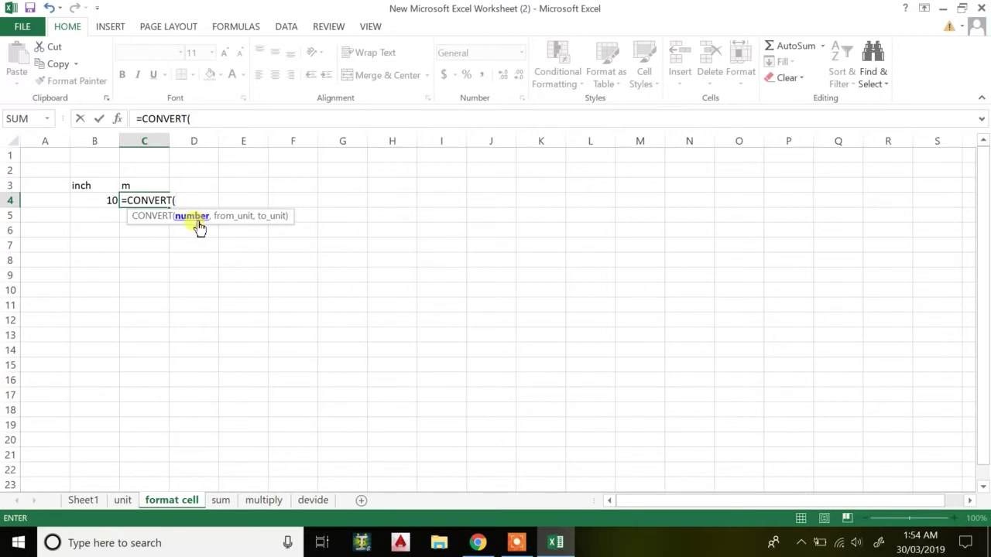
pyautogui.click(101, 201)
pyautogui.write(',')
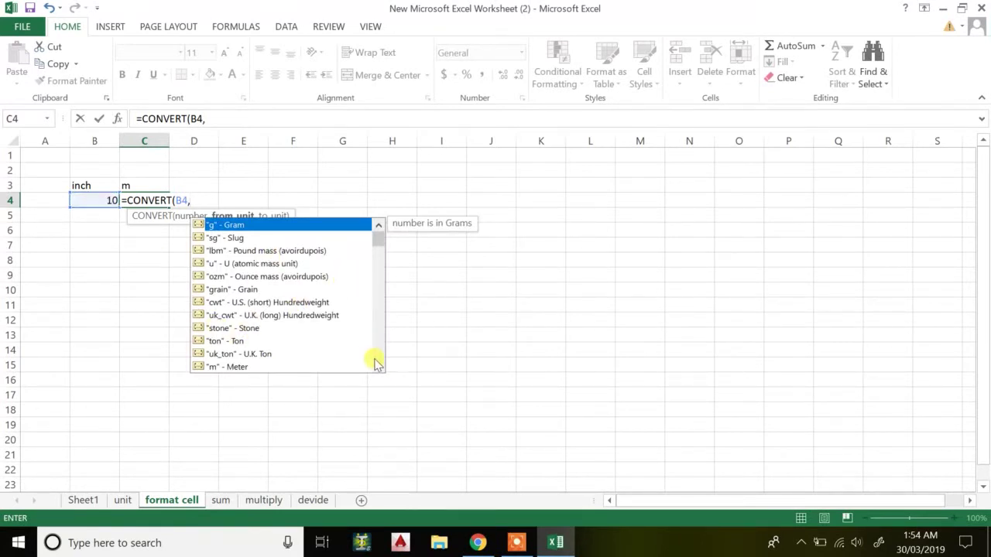
pyautogui.scroll(-1, 375, 364)
pyautogui.scroll(-2, 376, 364)
pyautogui.scroll(-1, 375, 364)
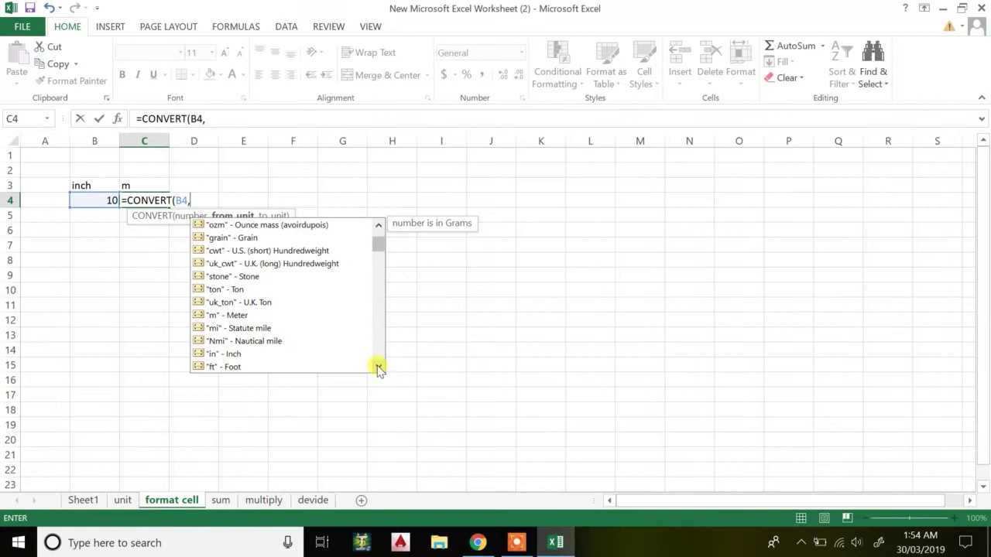
pyautogui.doubleClick(232, 353)
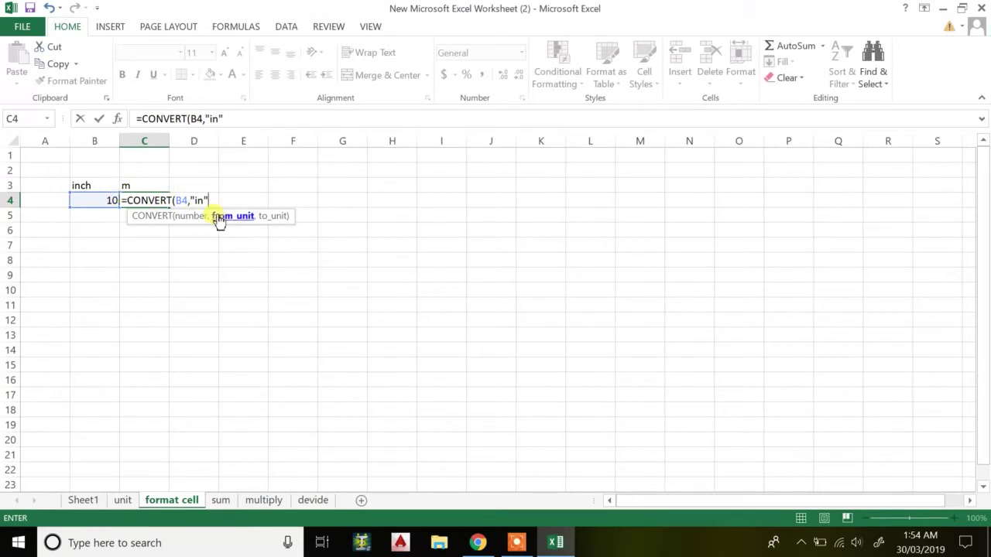
pyautogui.write(',')
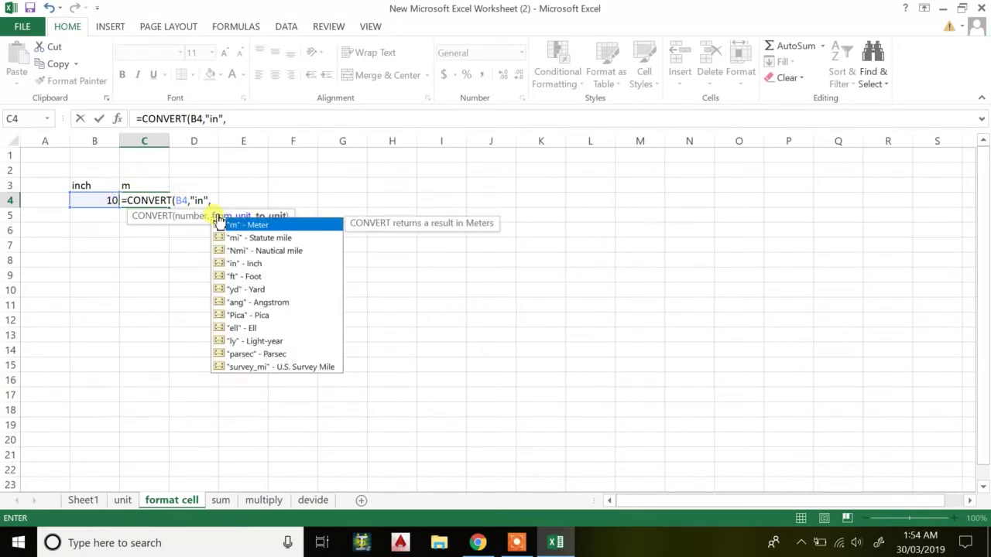
pyautogui.click(234, 226)
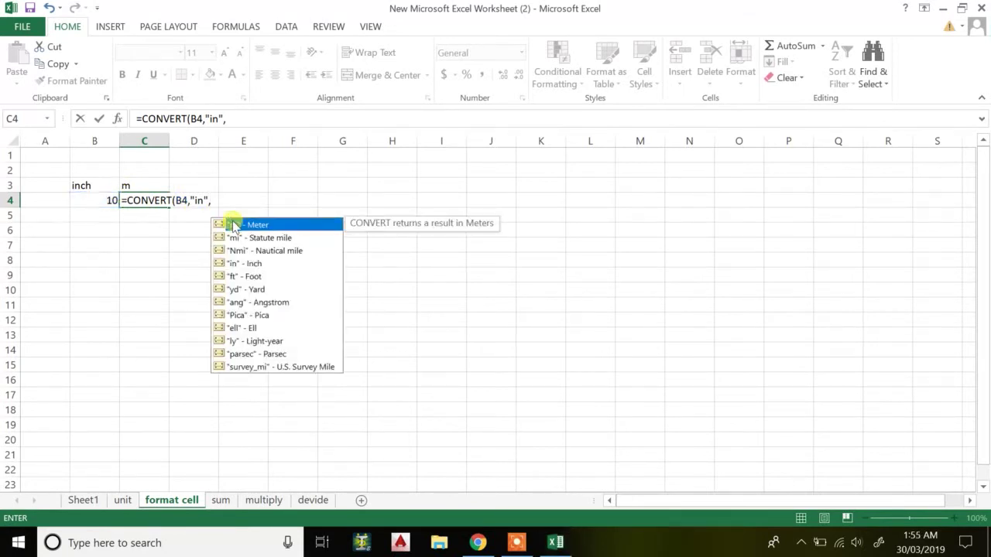
pyautogui.doubleClick(233, 224)
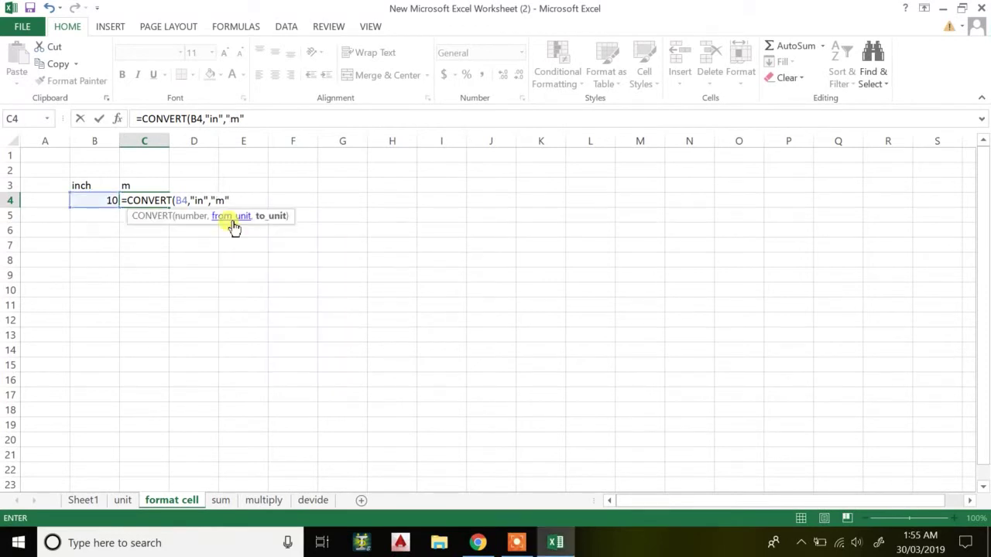
pyautogui.write(')')
pyautogui.press('Return')
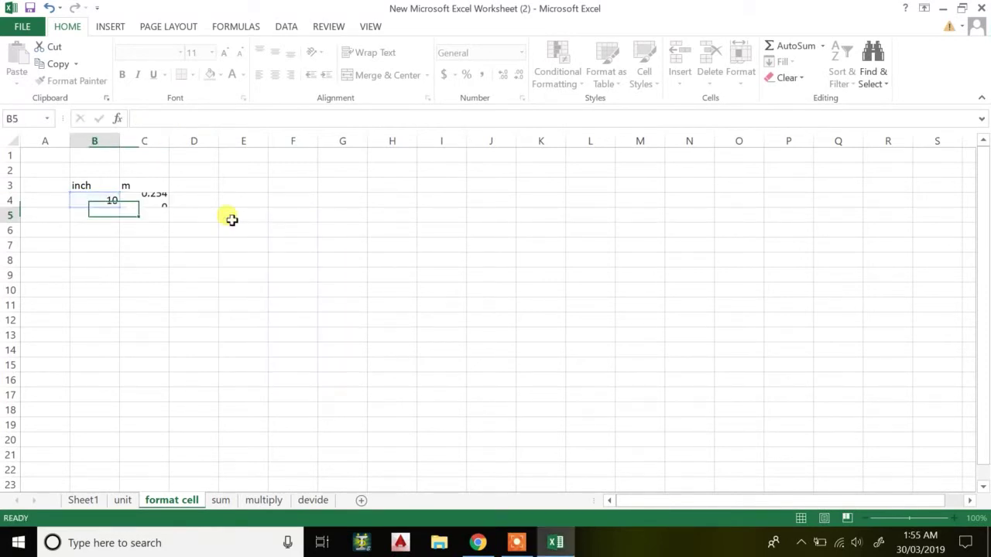
# Step: Review the value in B4 and the CONVERT formula in C4
pyautogui.click(157, 200)
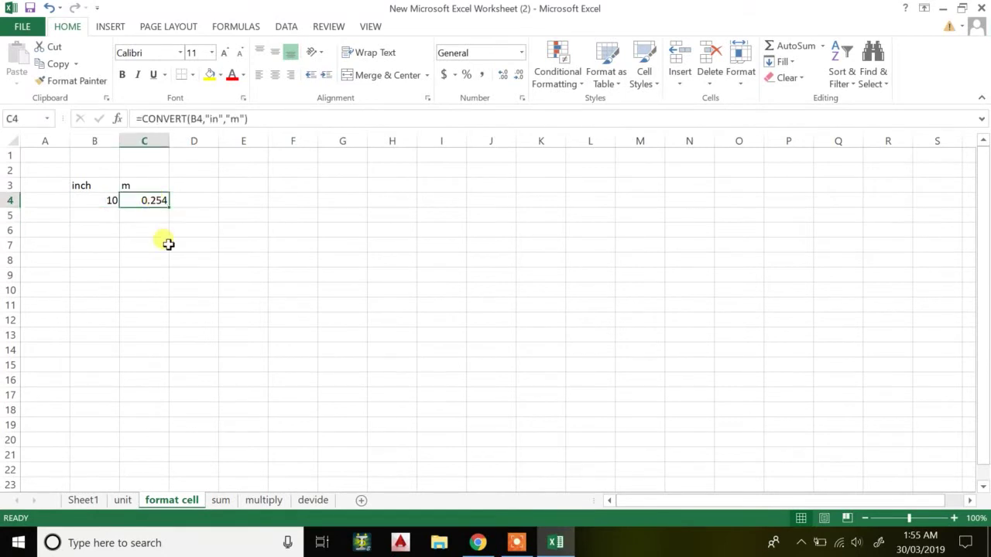
pyautogui.click(87, 203)
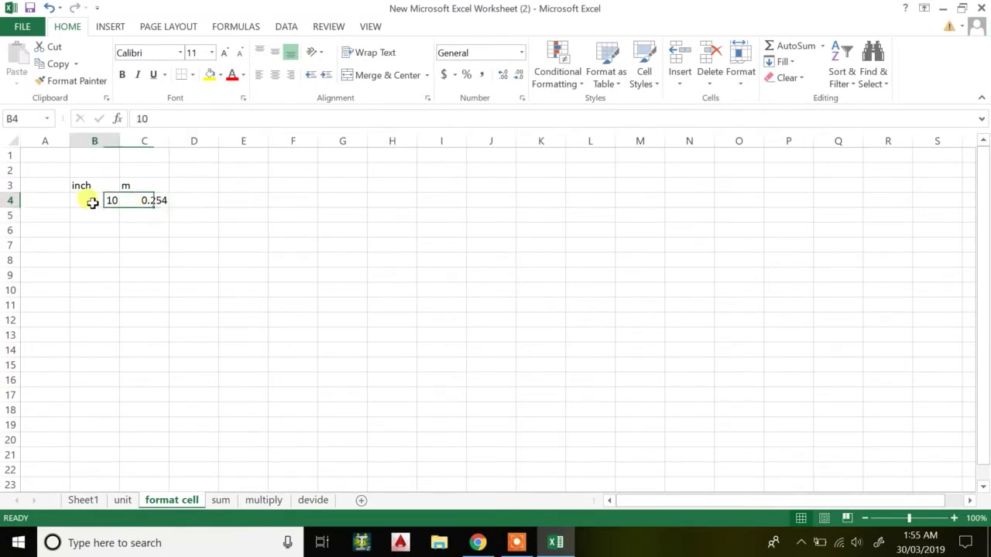
pyautogui.click(143, 200)
# Step: Enter =CONVERT(C4,"m","in") in D4 to convert 0.254 metres back to 10 inches
pyautogui.click(210, 201)
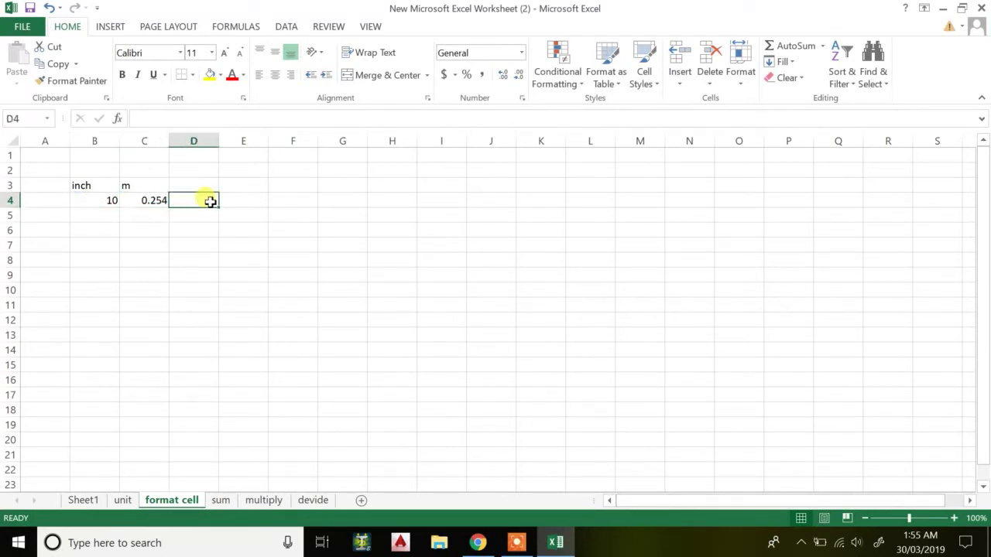
pyautogui.write('=')
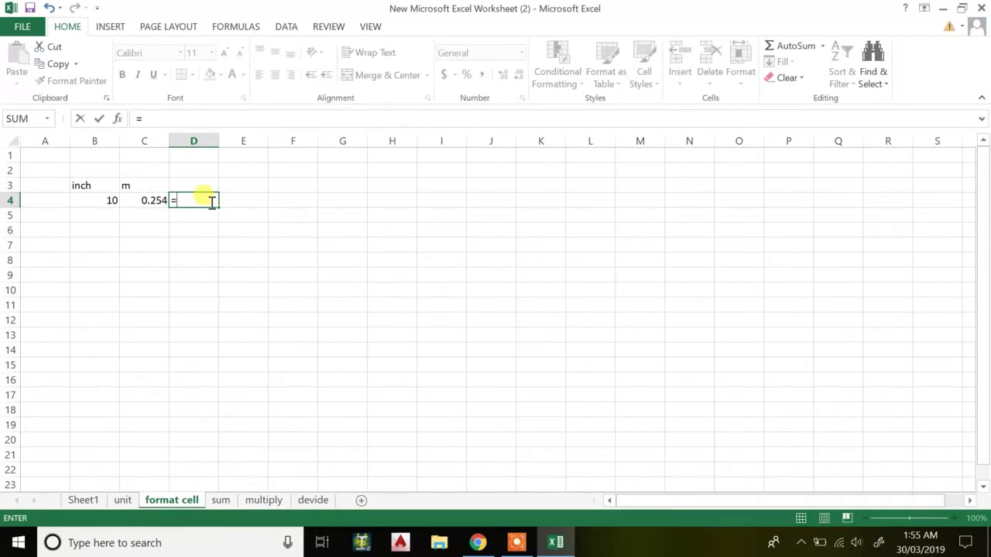
pyautogui.write('con')
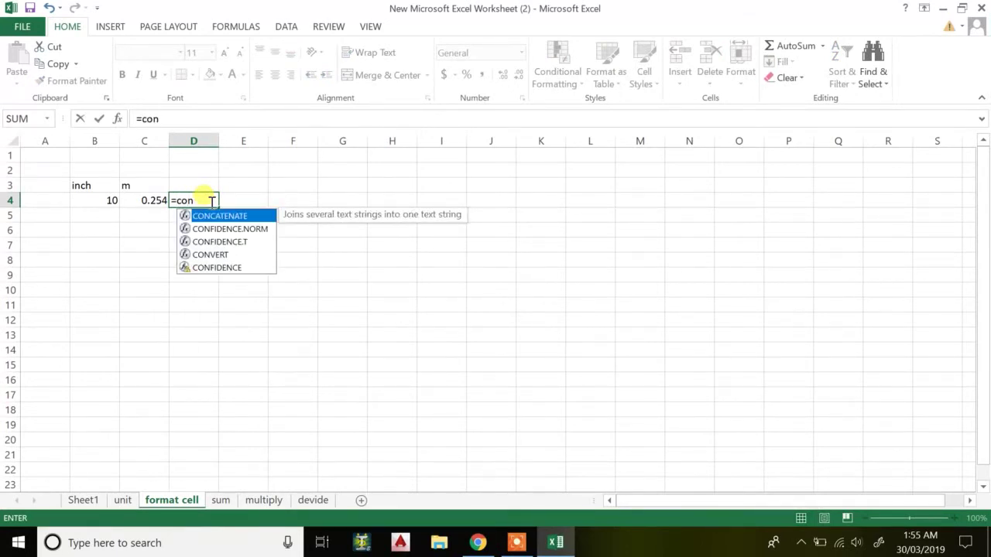
pyautogui.doubleClick(219, 254)
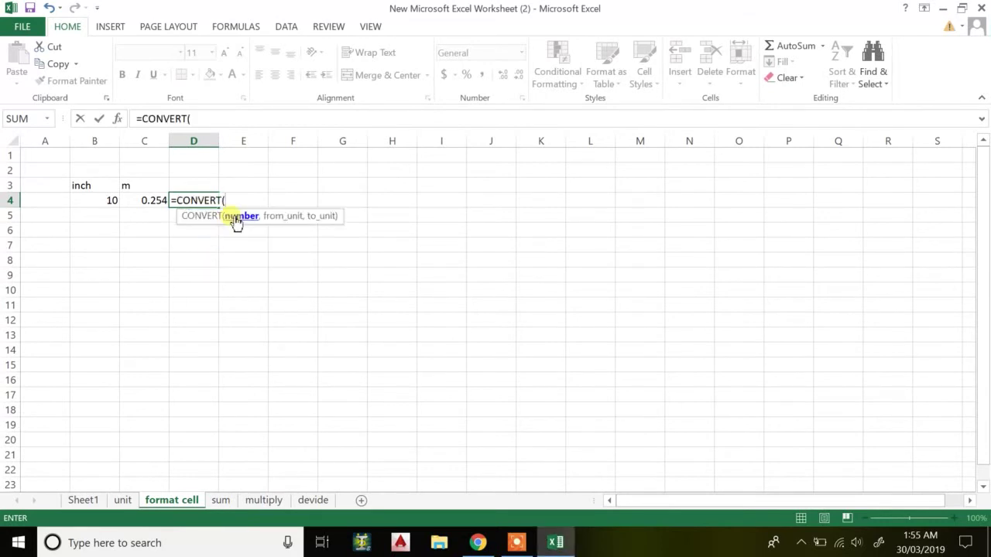
pyautogui.click(158, 201)
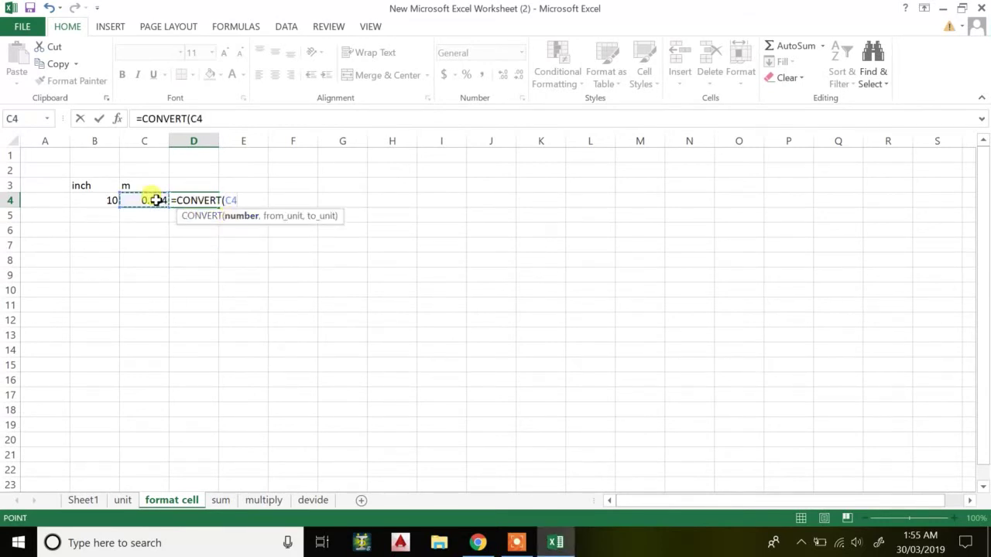
pyautogui.write(',')
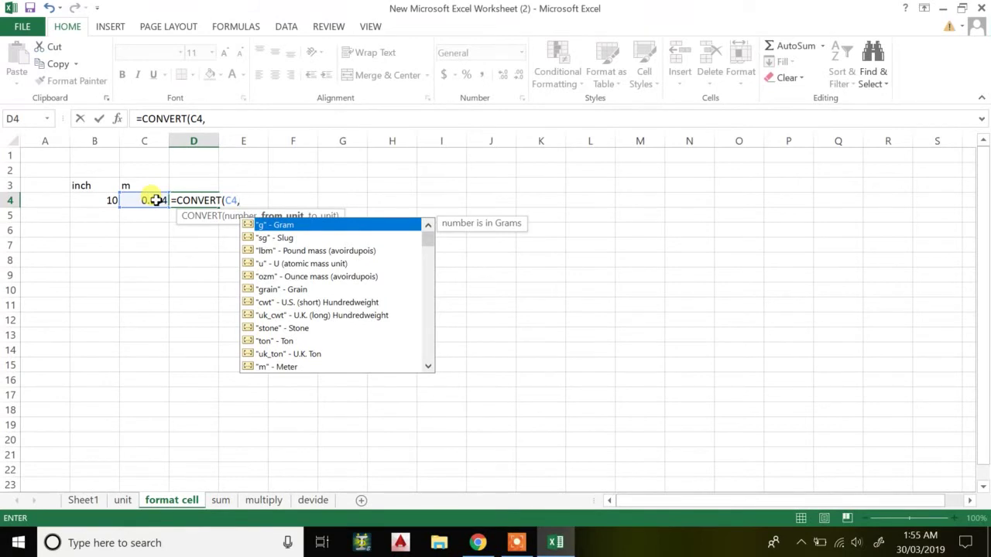
pyautogui.write('m')
pyautogui.press('BackSpace')
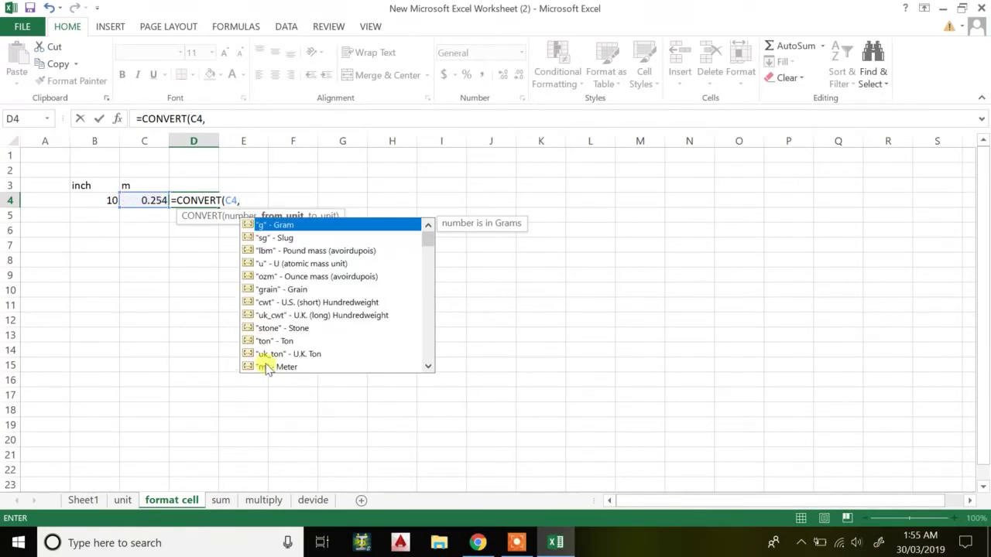
pyautogui.doubleClick(263, 367)
pyautogui.write(',')
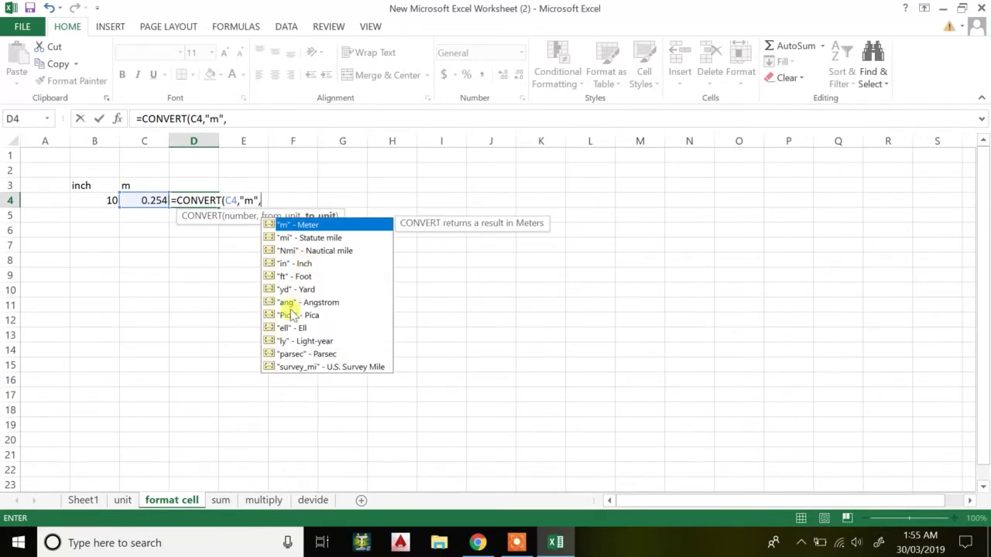
pyautogui.doubleClick(295, 263)
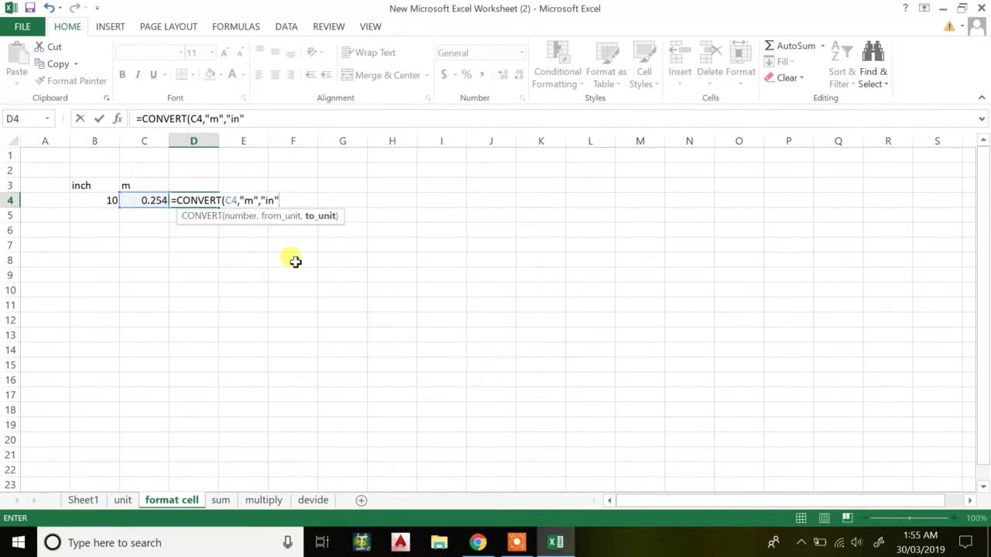
pyautogui.write(')')
pyautogui.press('Return')
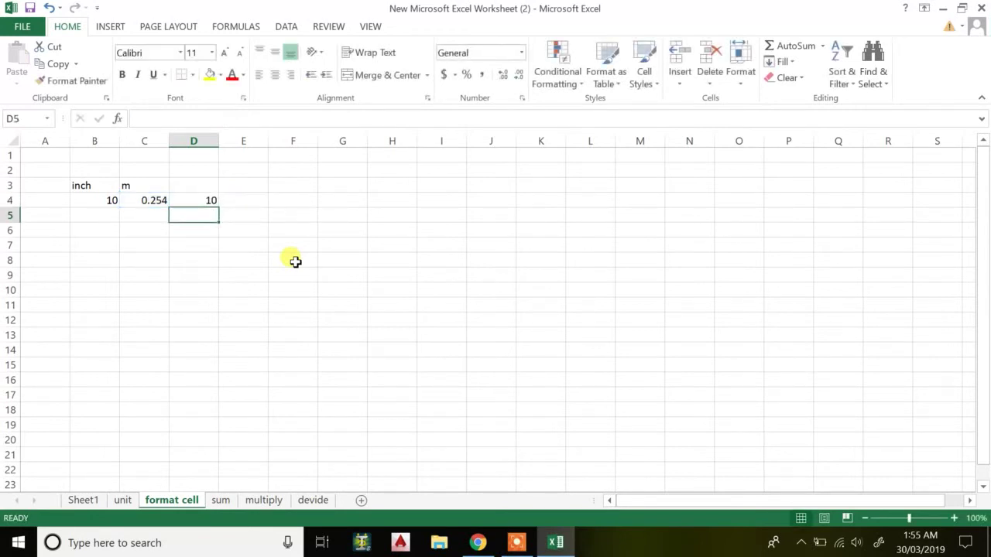
# Step: Add the header 'inch' in D3
pyautogui.click(205, 187)
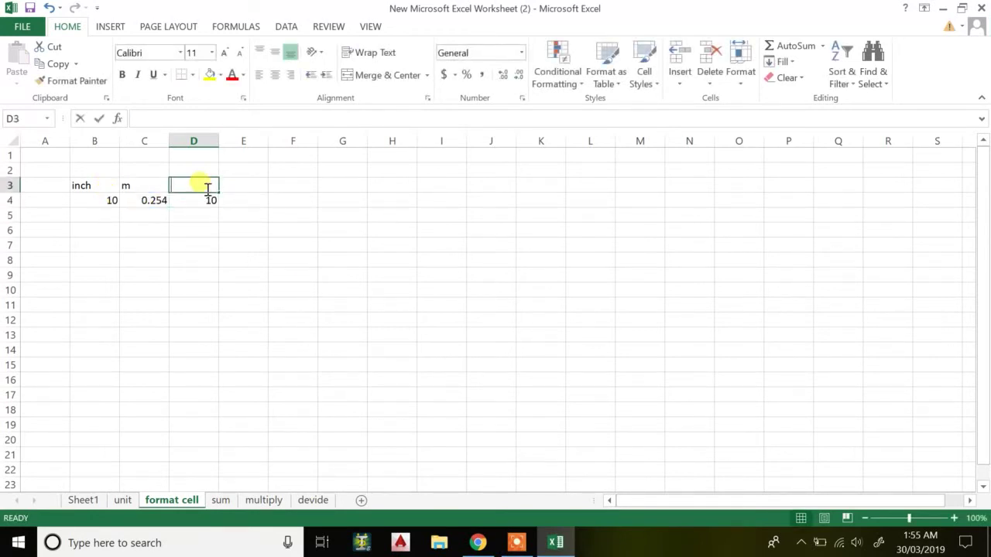
pyautogui.write('inch')
pyautogui.press('Return')
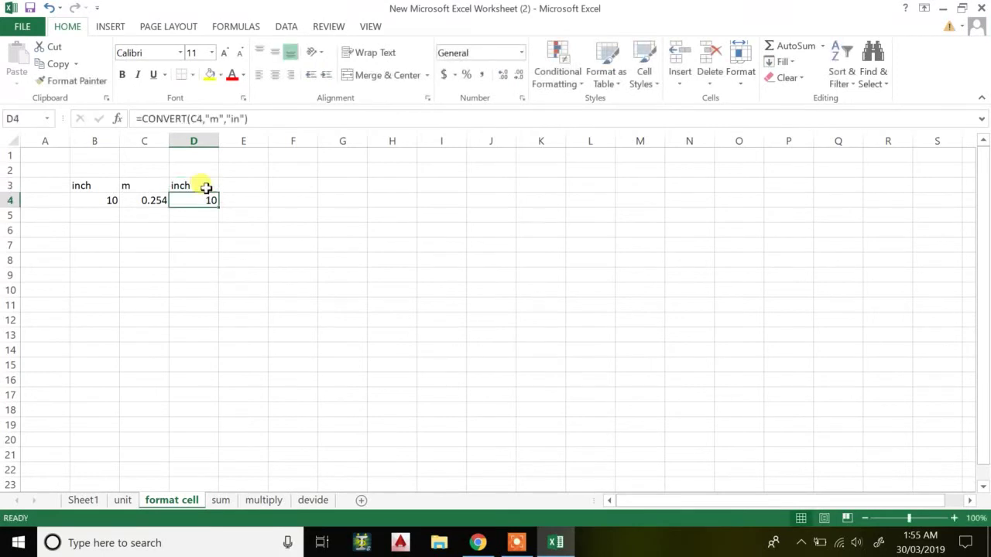
pyautogui.click(141, 200)
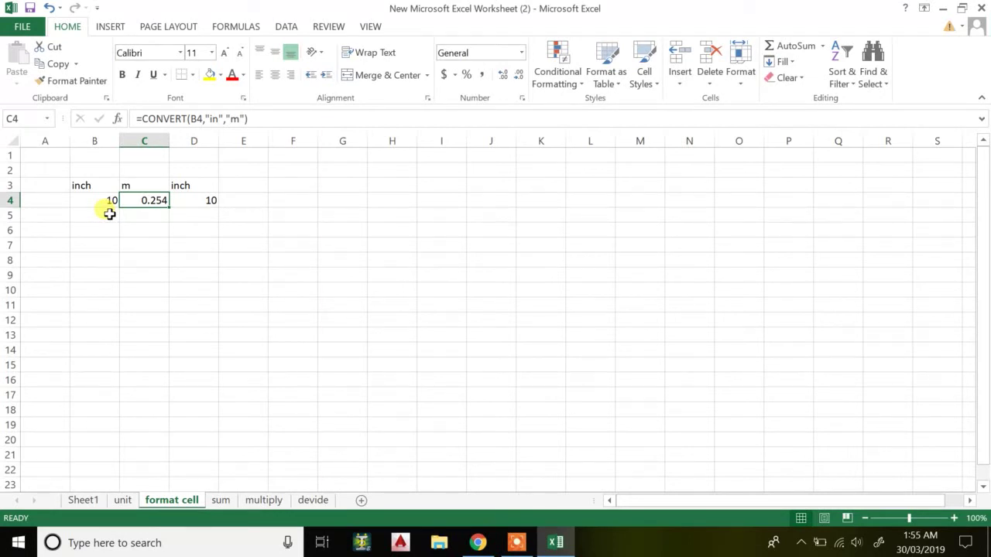
# Step: Enter the second value, 15, in B5
pyautogui.click(109, 214)
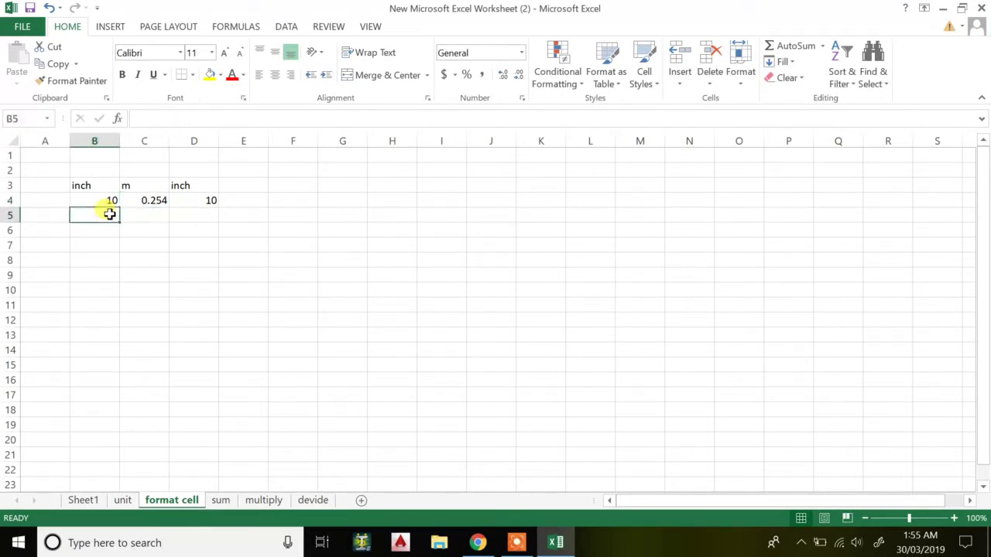
pyautogui.write('15')
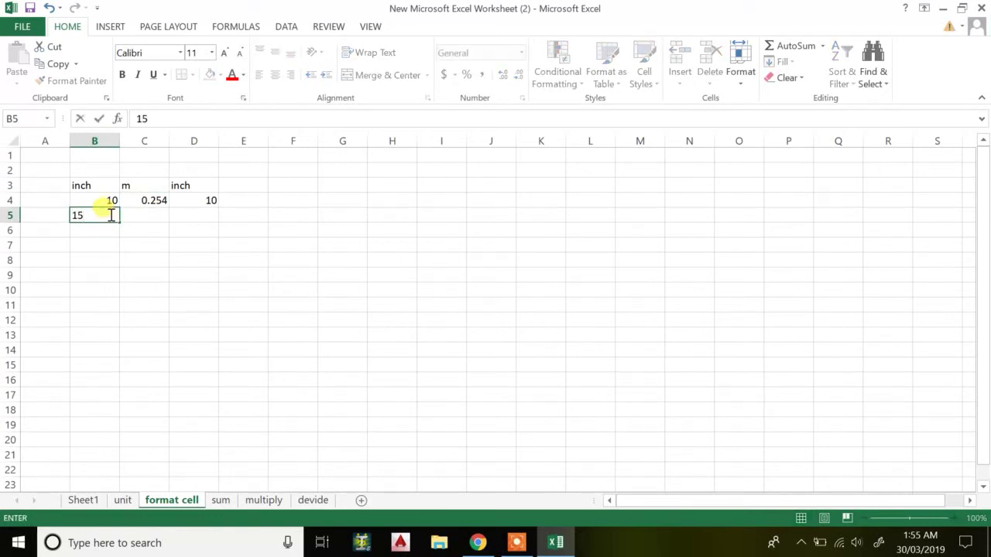
pyautogui.press('Tab')
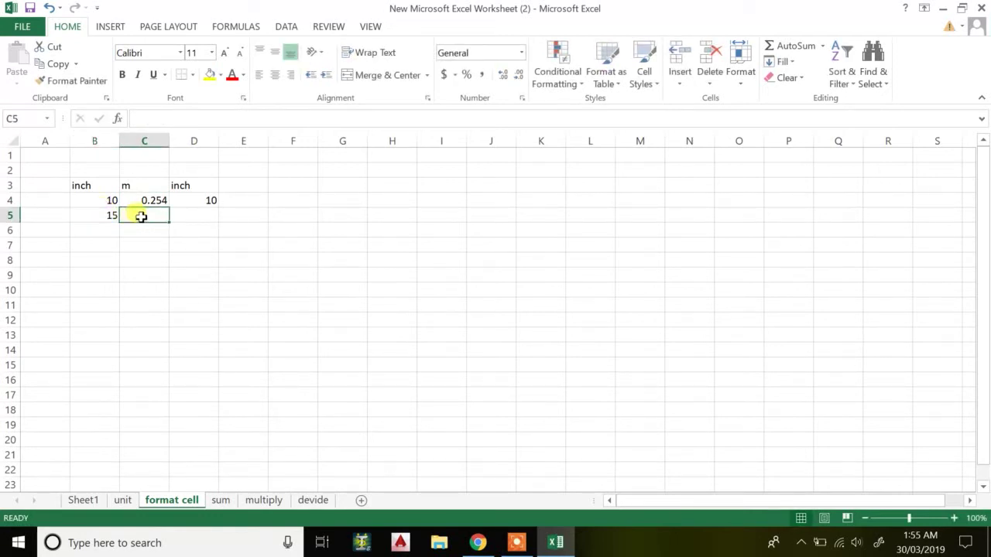
# Step: Enter =CONVERT(B5,"ft","m") in C5, which returns 4.572 metres
pyautogui.write('=con')
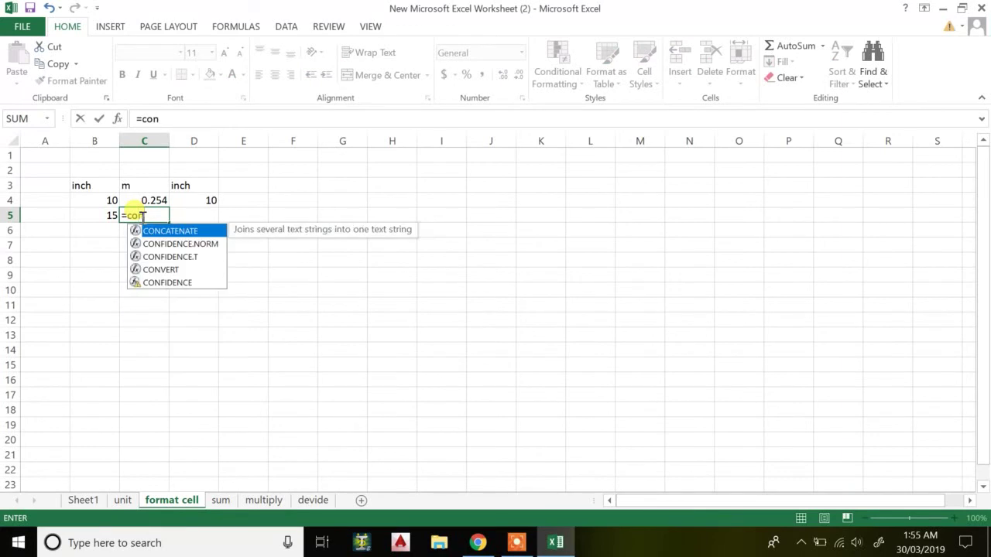
pyautogui.click(168, 270)
pyautogui.doubleClick(168, 275)
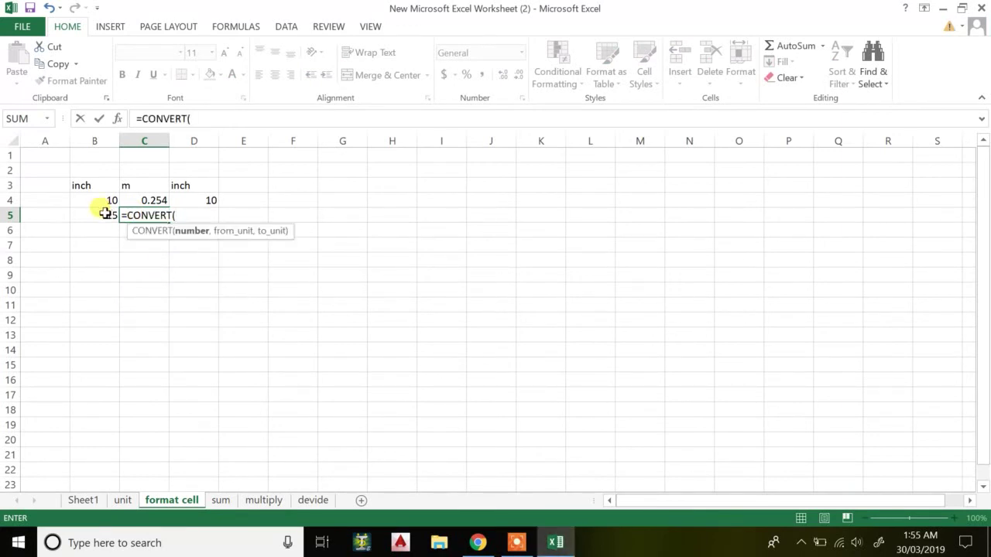
pyautogui.click(104, 213)
pyautogui.write(',')
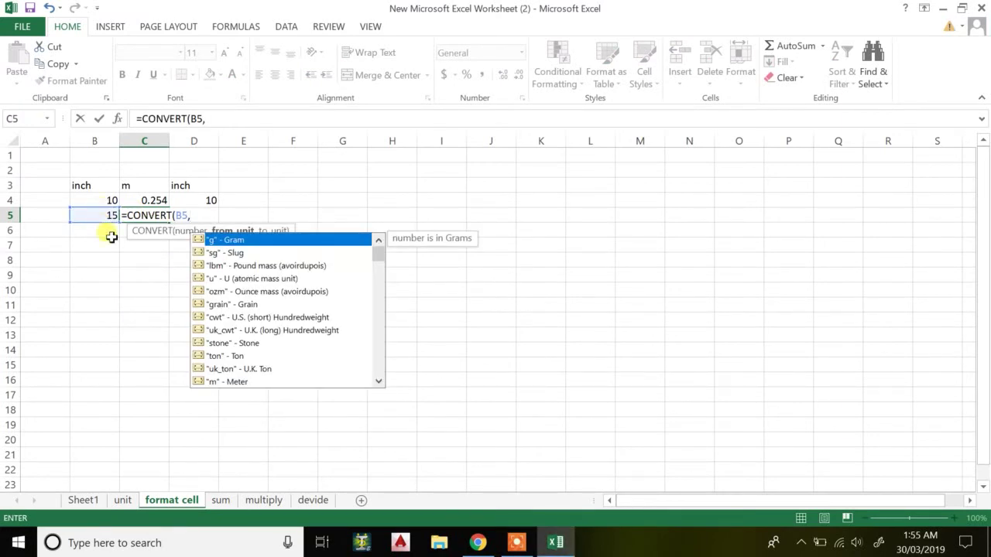
pyautogui.click(378, 381)
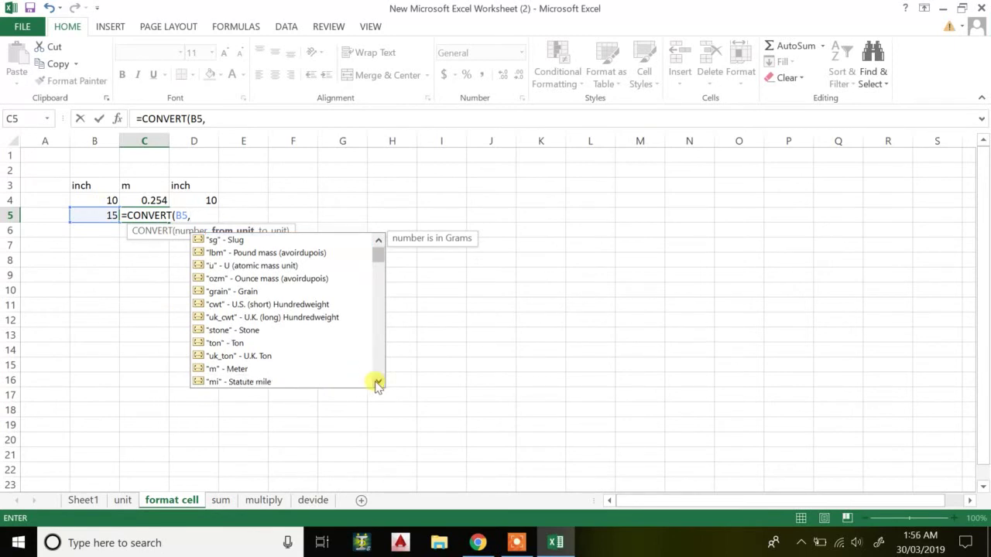
pyautogui.click(378, 382)
pyautogui.click(378, 381)
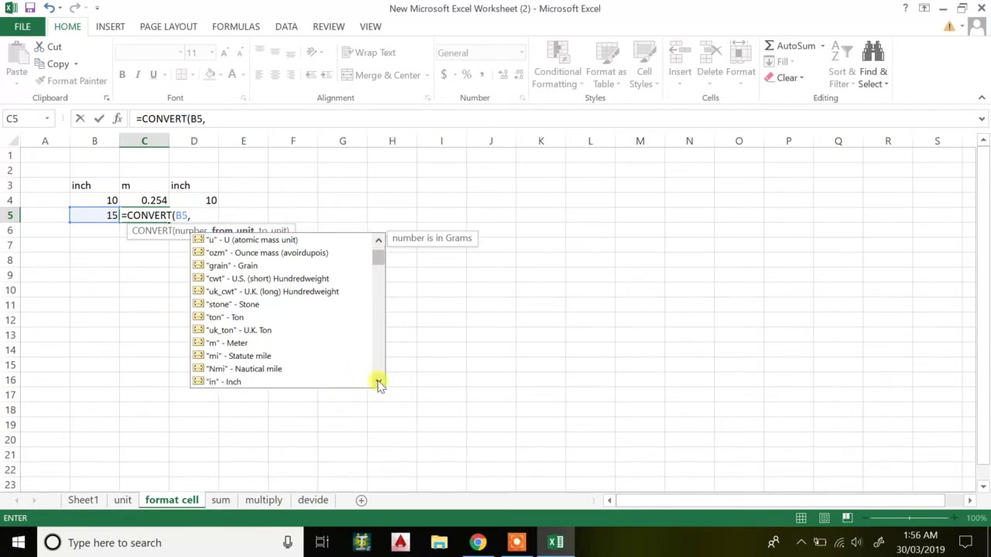
pyautogui.click(378, 382)
pyautogui.click(378, 381)
pyautogui.doubleClick(224, 369)
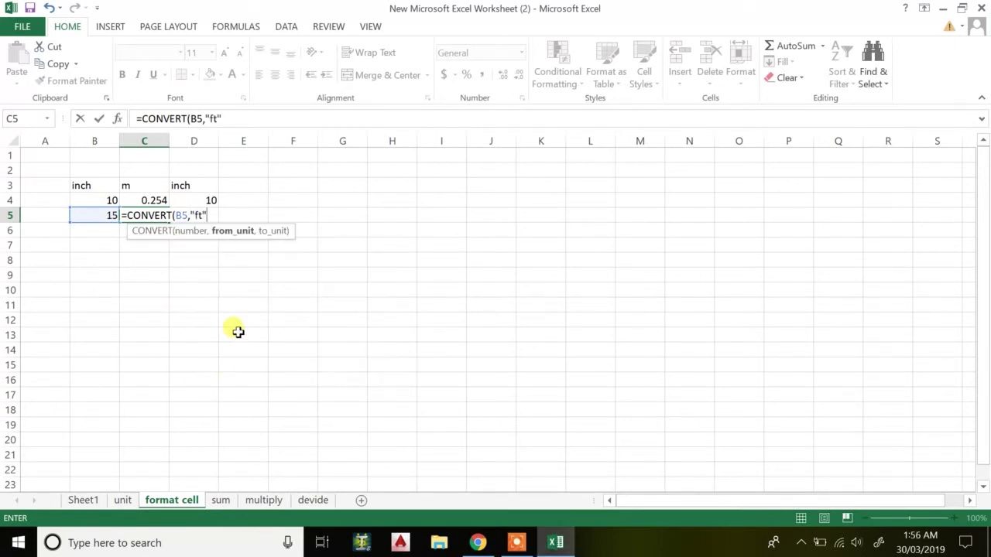
pyautogui.write(',')
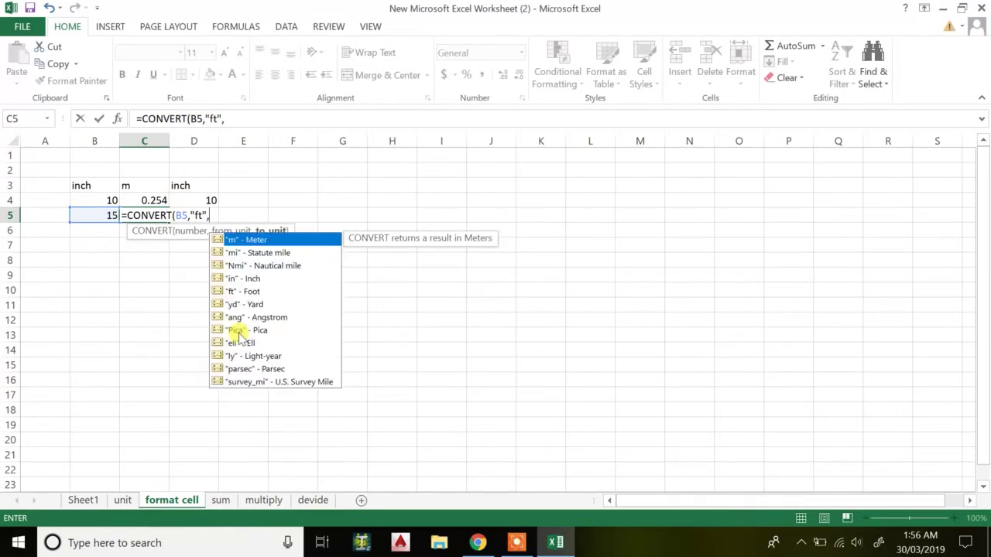
pyautogui.scroll(-1, 236, 321)
pyautogui.doubleClick(246, 240)
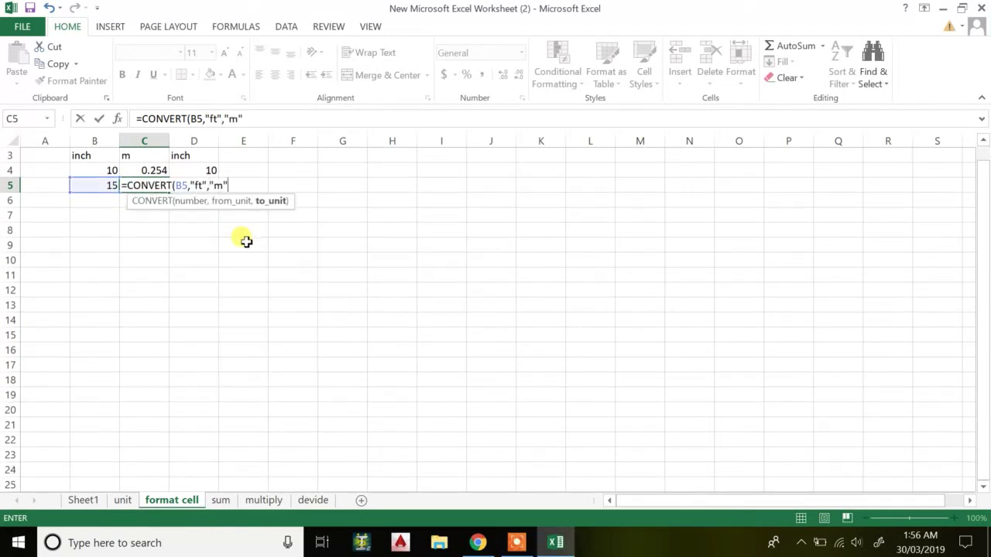
pyautogui.write(')')
pyautogui.press('Return')
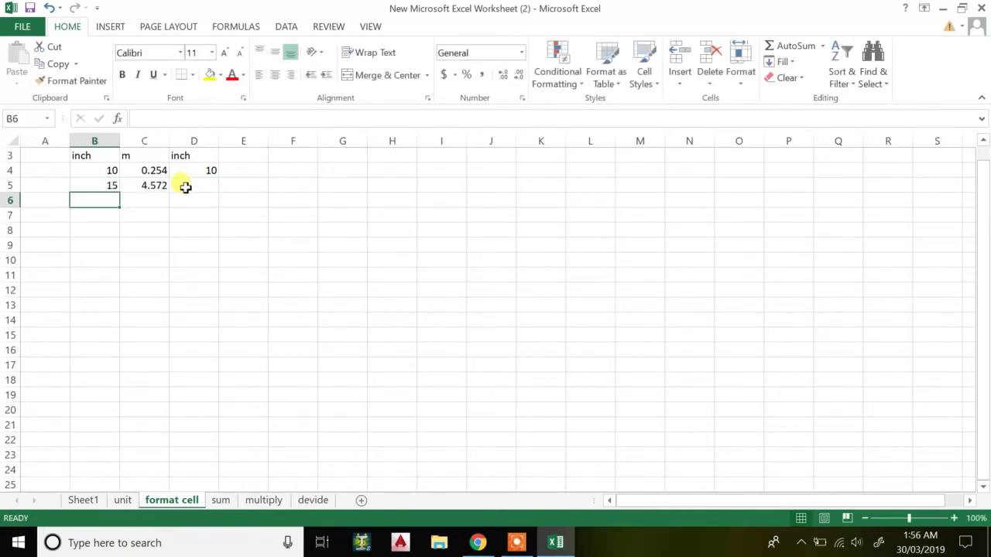
# Step: Enter =CONVERT(C5,"m","ft") in D5 to turn 4.572 metres back into 15 feet
pyautogui.click(203, 186)
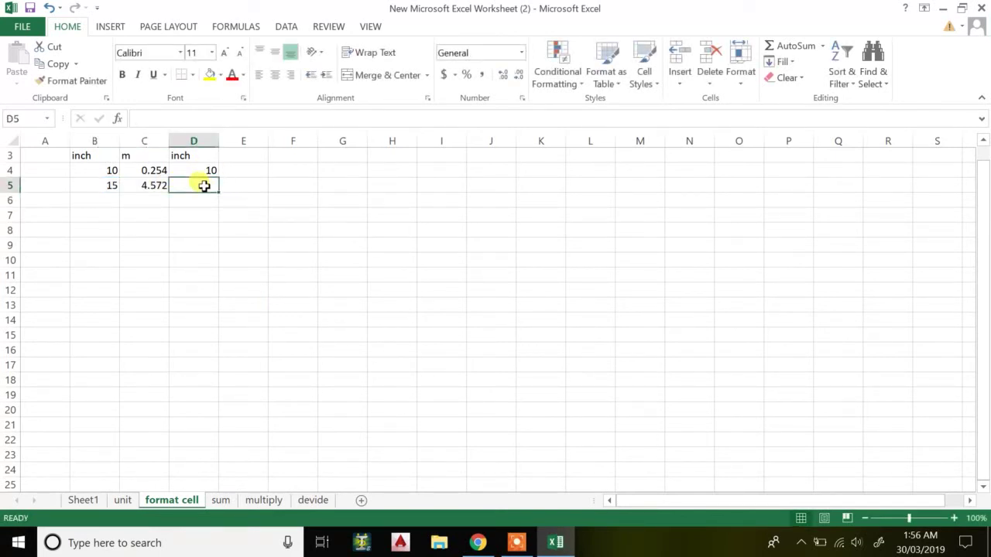
pyautogui.write('=con')
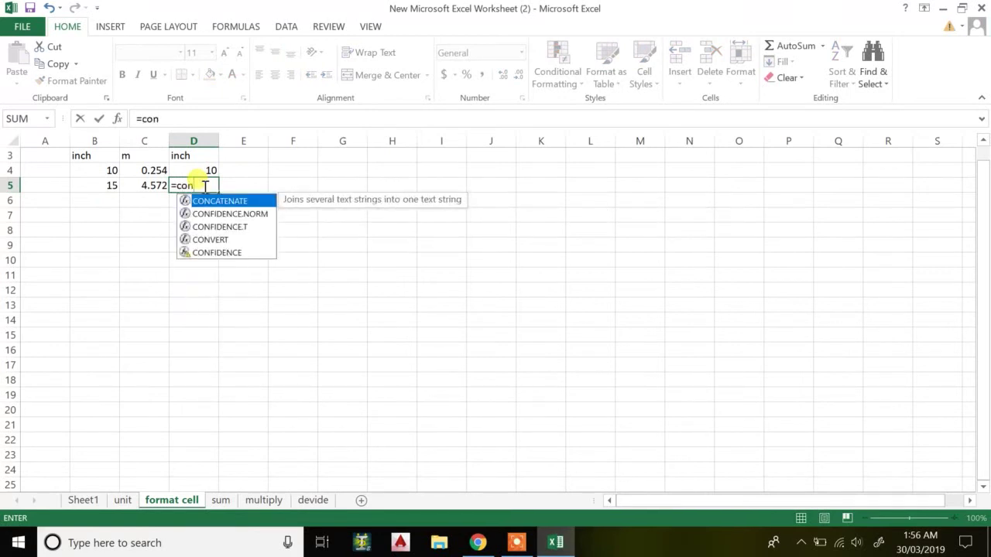
pyautogui.click(201, 241)
pyautogui.doubleClick(200, 241)
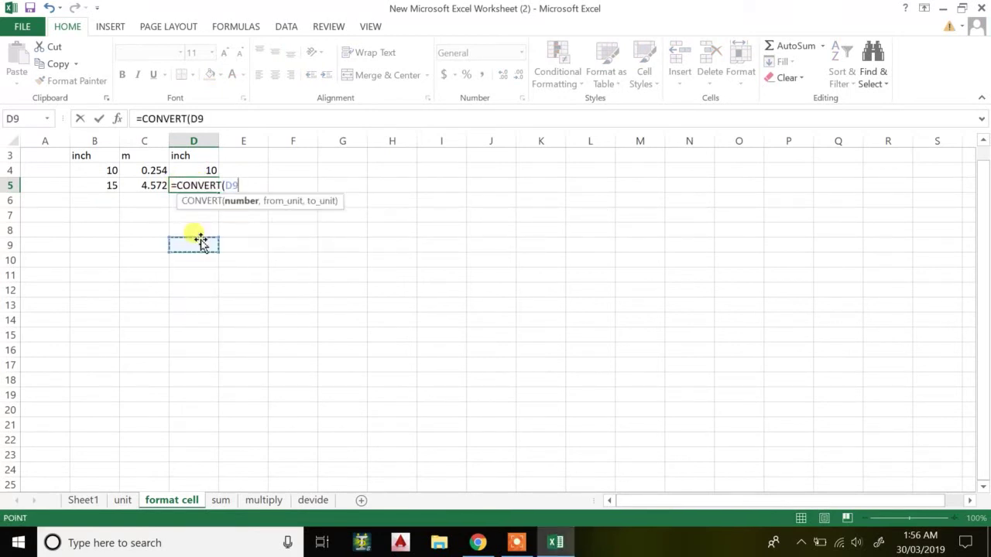
pyautogui.press('BackSpace')
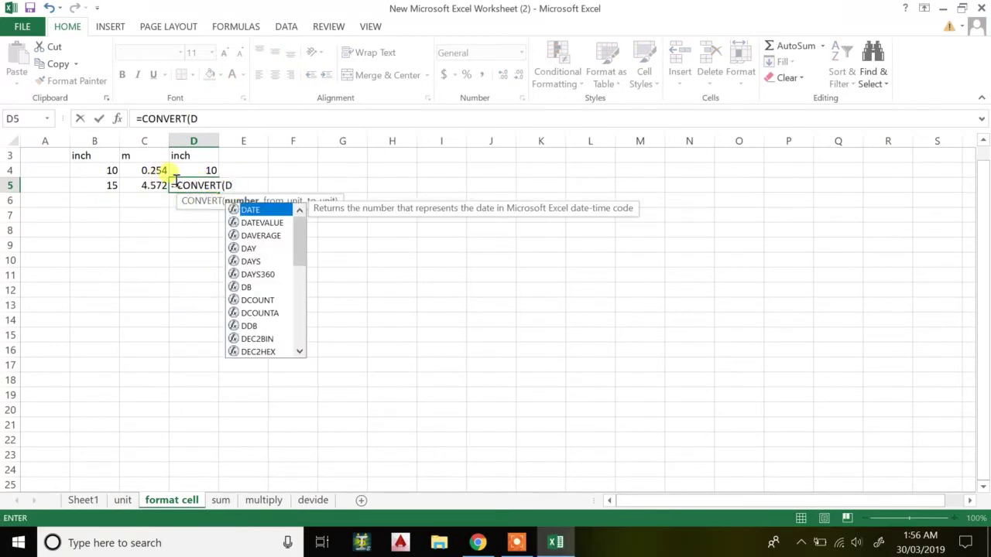
pyautogui.press('BackSpace')
pyautogui.click(155, 185)
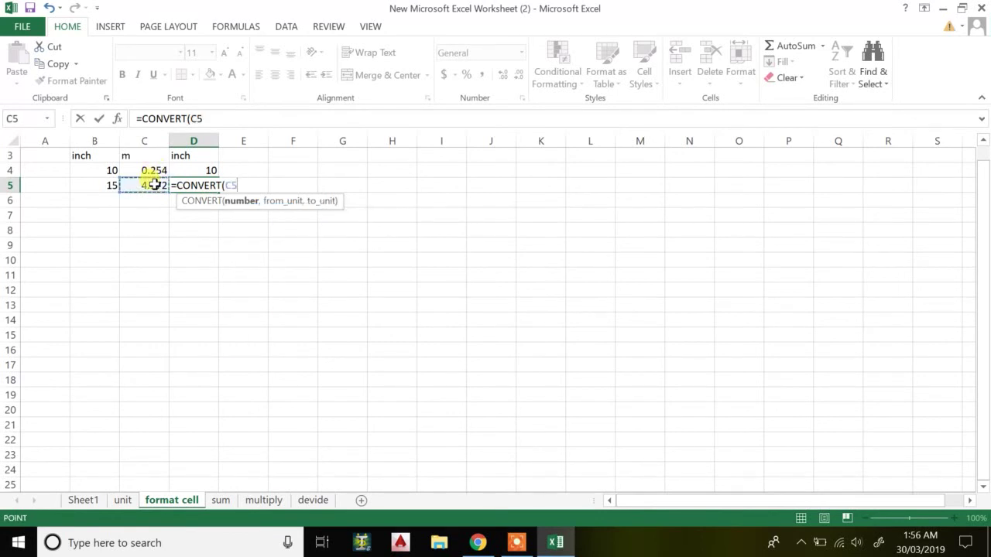
pyautogui.write(',')
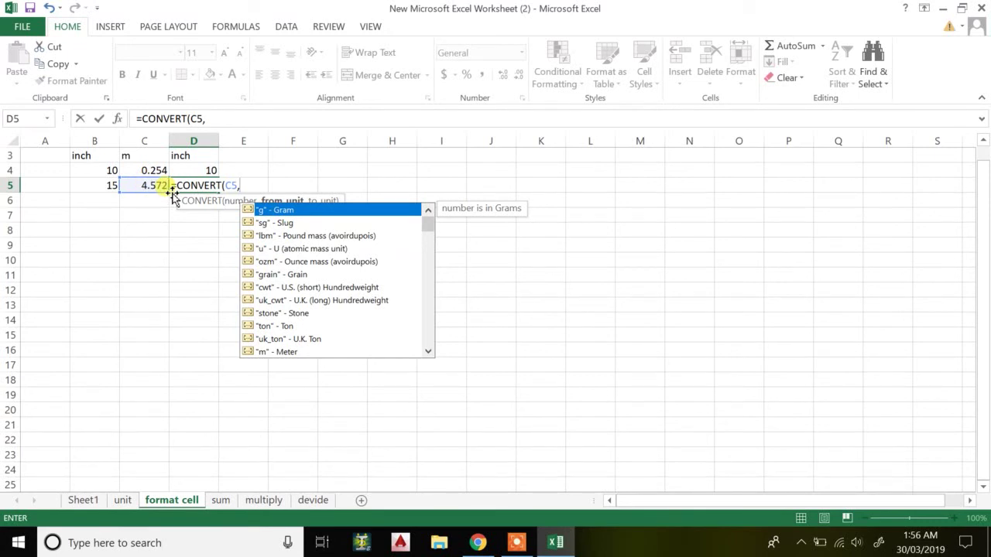
pyautogui.doubleClick(280, 351)
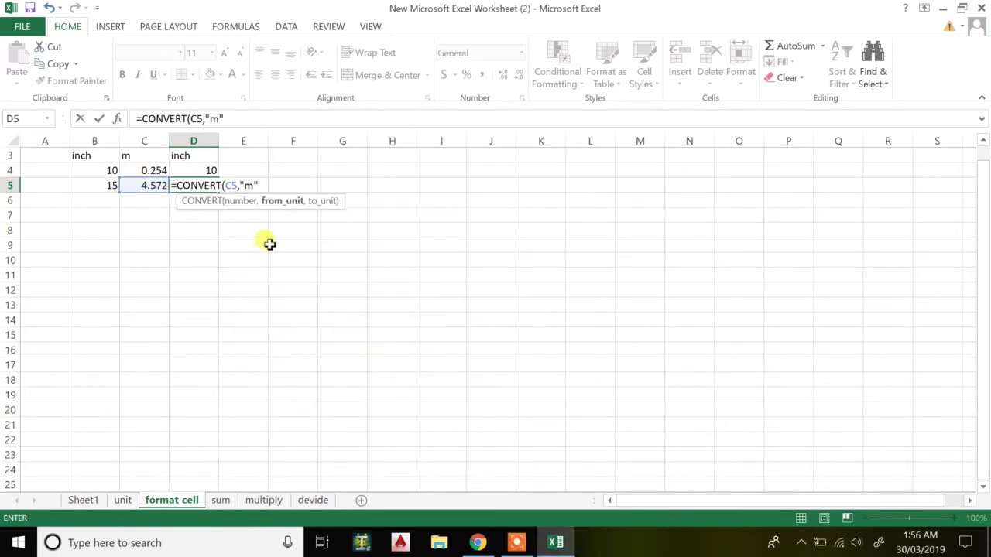
pyautogui.write(',')
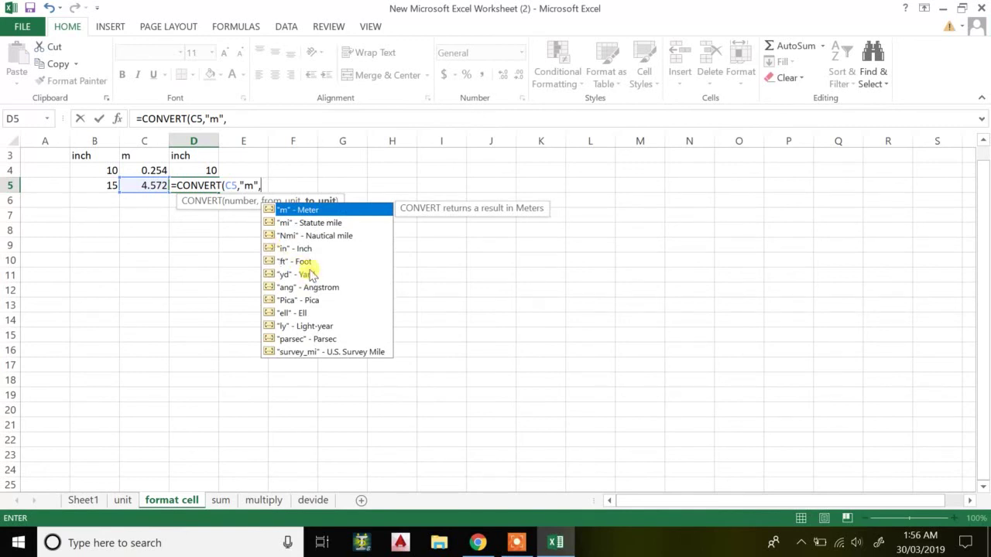
pyautogui.doubleClick(308, 263)
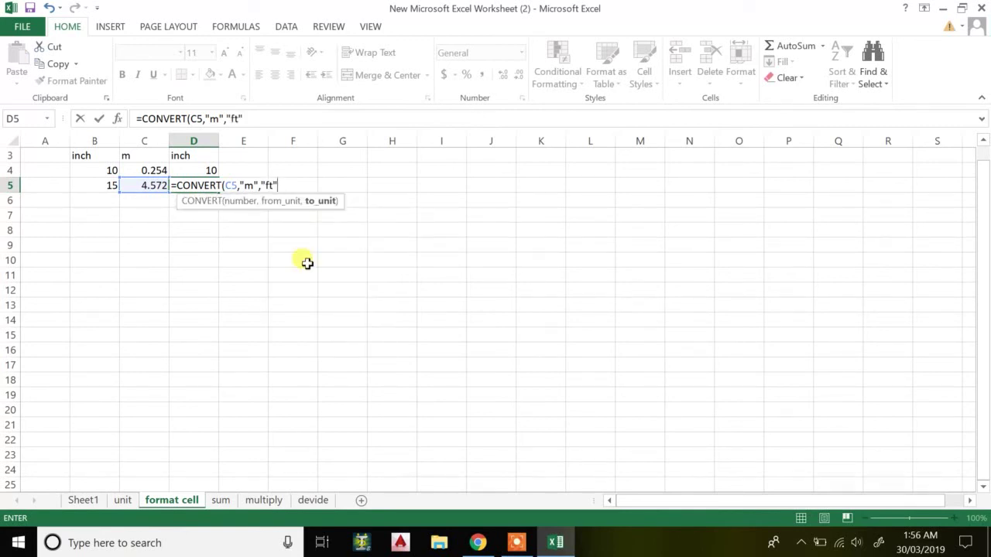
pyautogui.write(')')
pyautogui.press('Return')
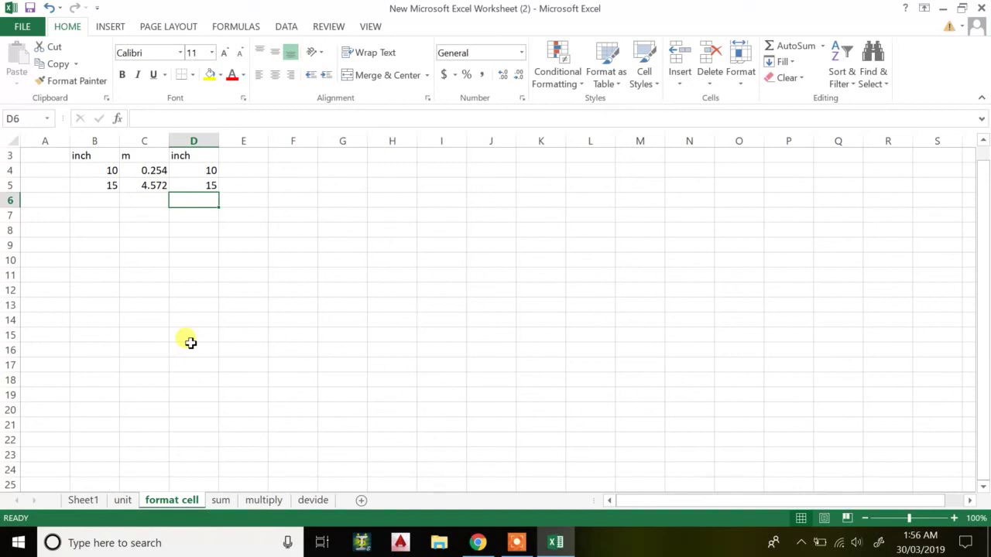
pyautogui.click(516, 542)
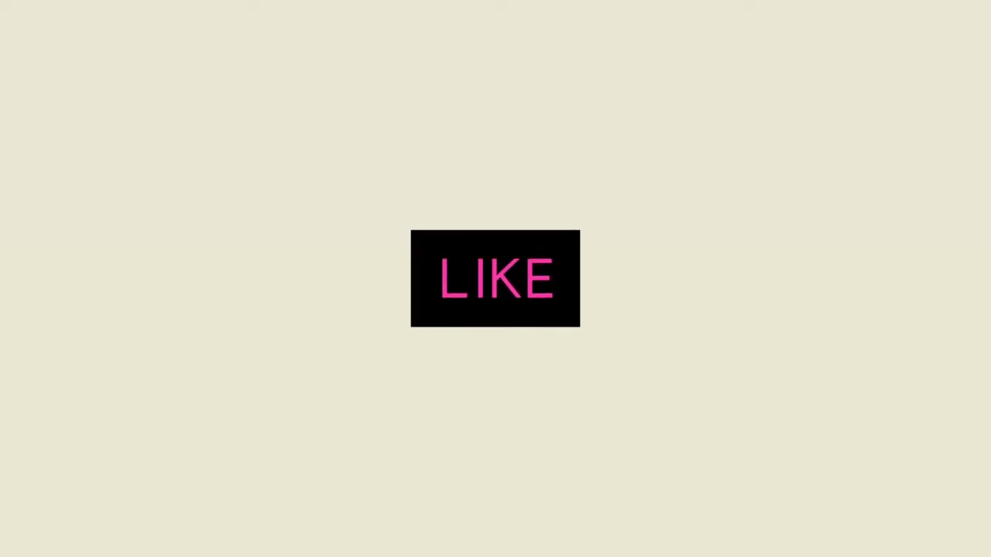